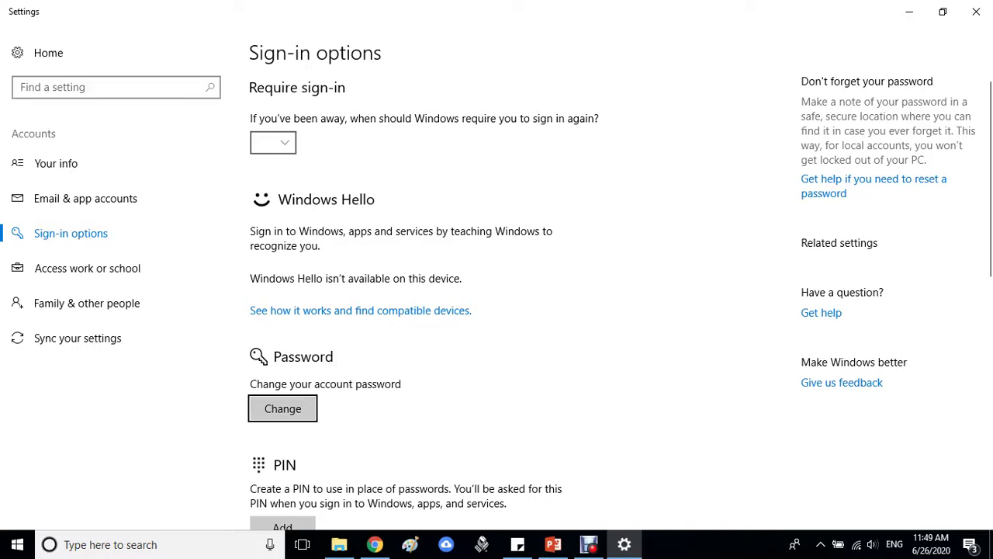
Scroll the Sign-in options page down to the Password section
scroll(612, 300, down, 2)
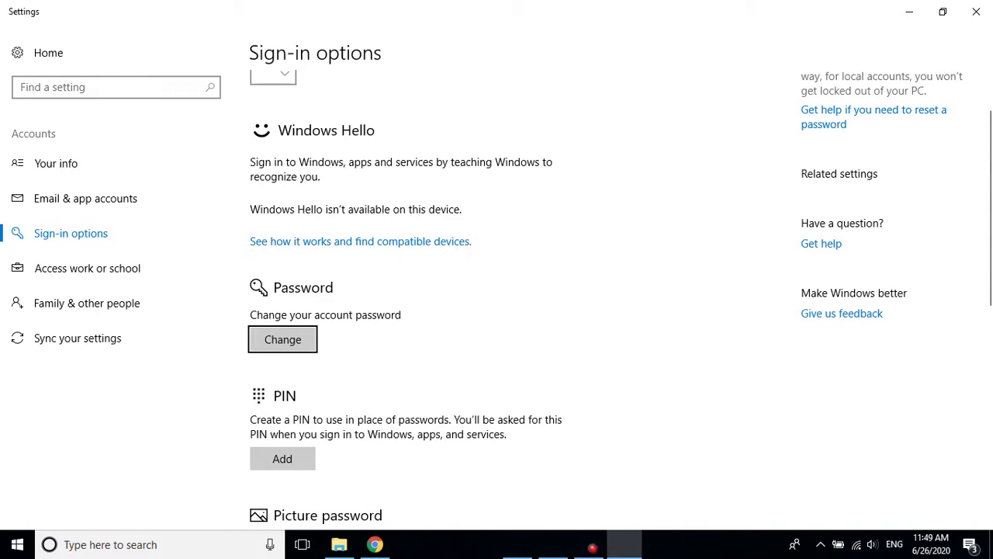
Verify the current password, then set and confirm a new account password with a password hint
click(282, 339)
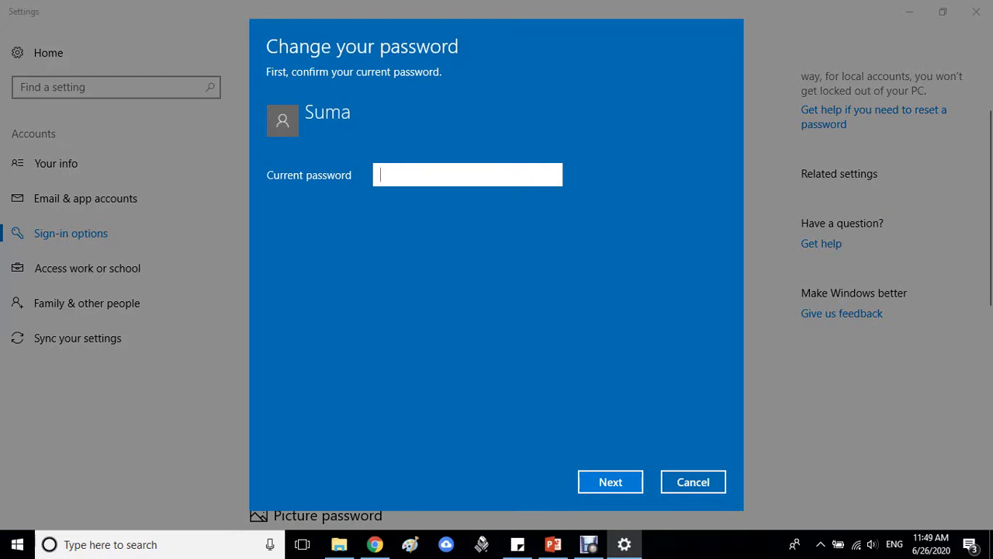
text(••••••••)
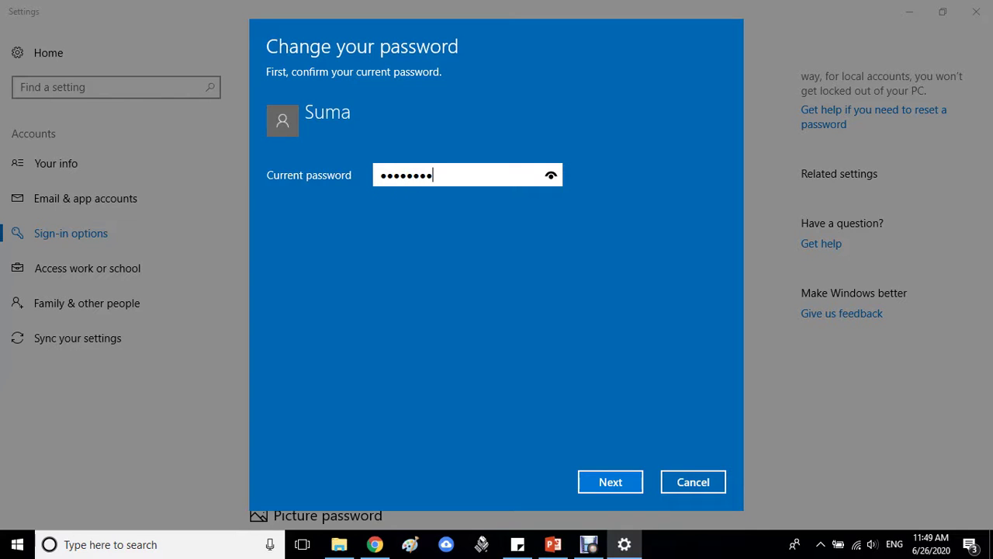
key(Return)
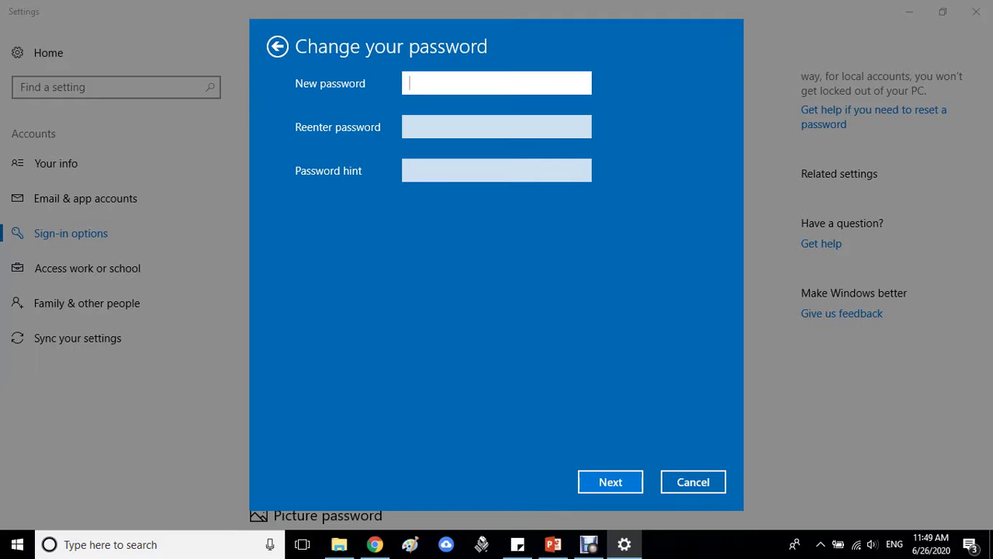
text(••••••••)
key(Tab)
text(••••)
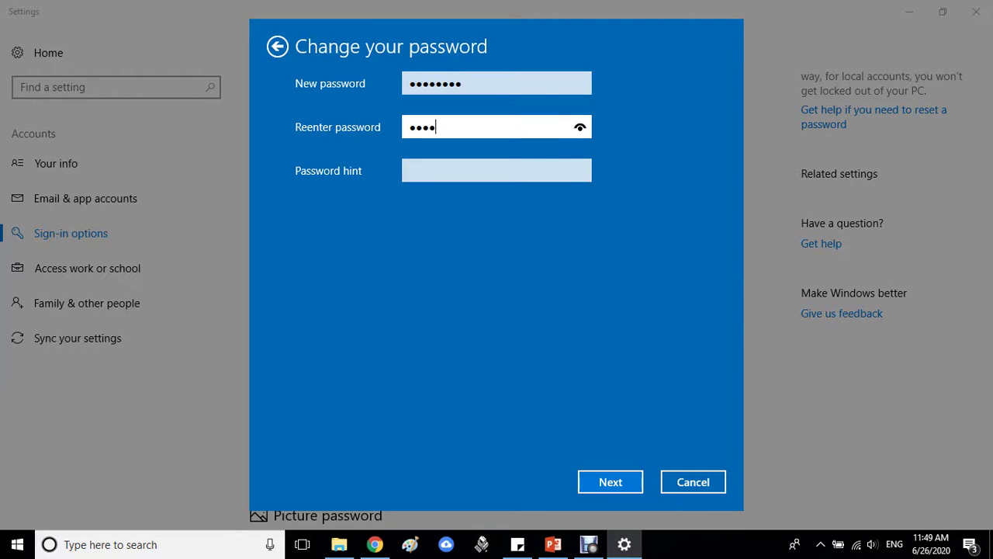
text(••••)
key(Tab)
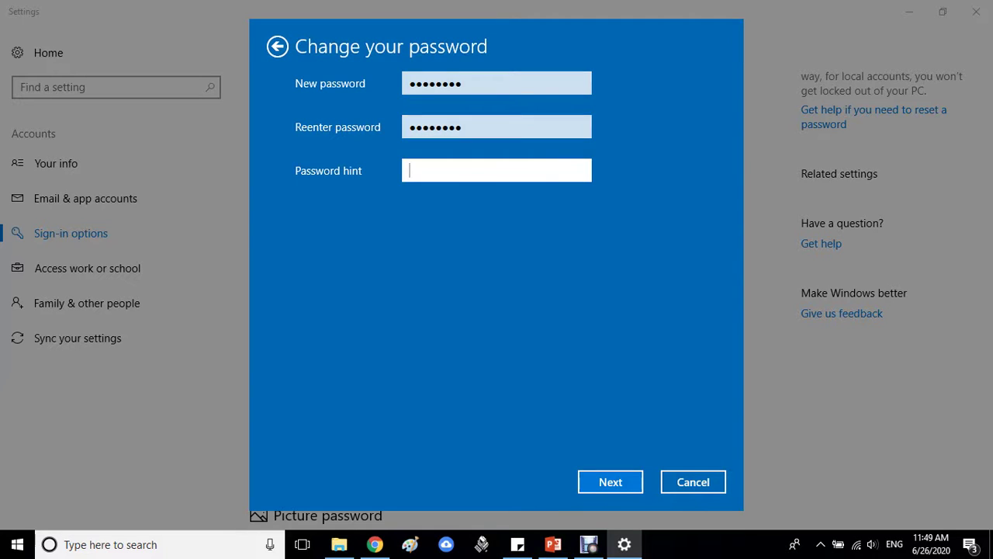
text(Home)
key(Return)
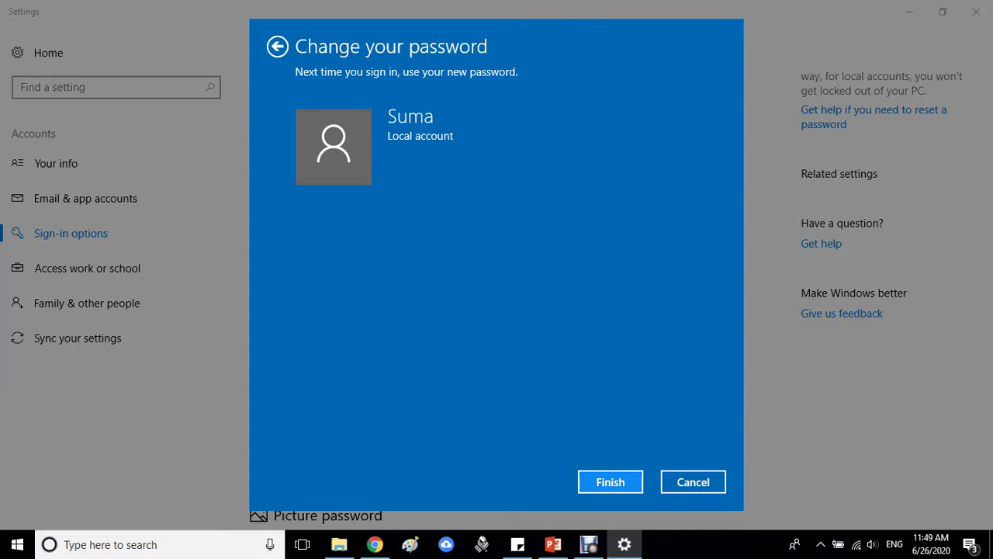
key(Return)
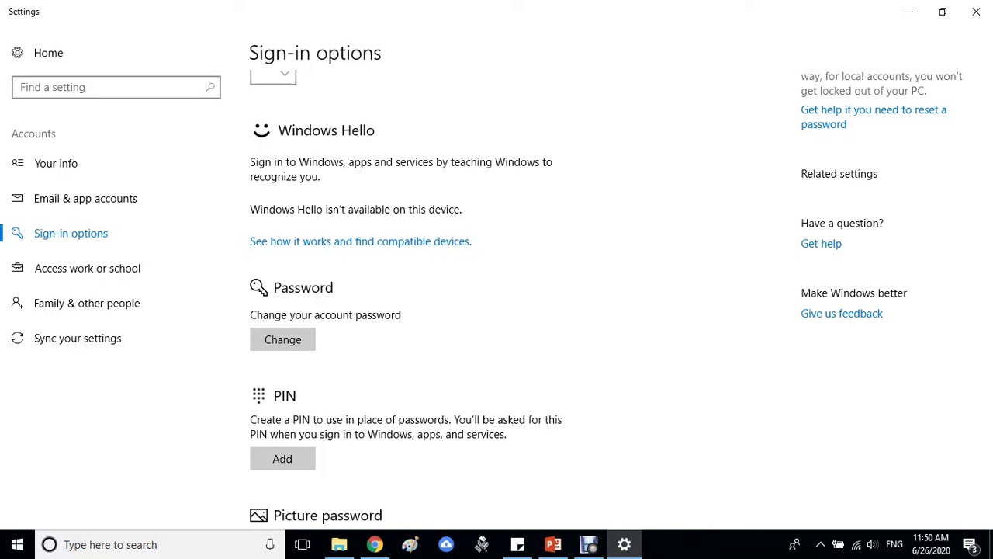
Launch Notepad via Run, write 'CTL + ALT + DEL' below two blank lines, then minimize it
key(super+r)
text(notepad)
key(Return)
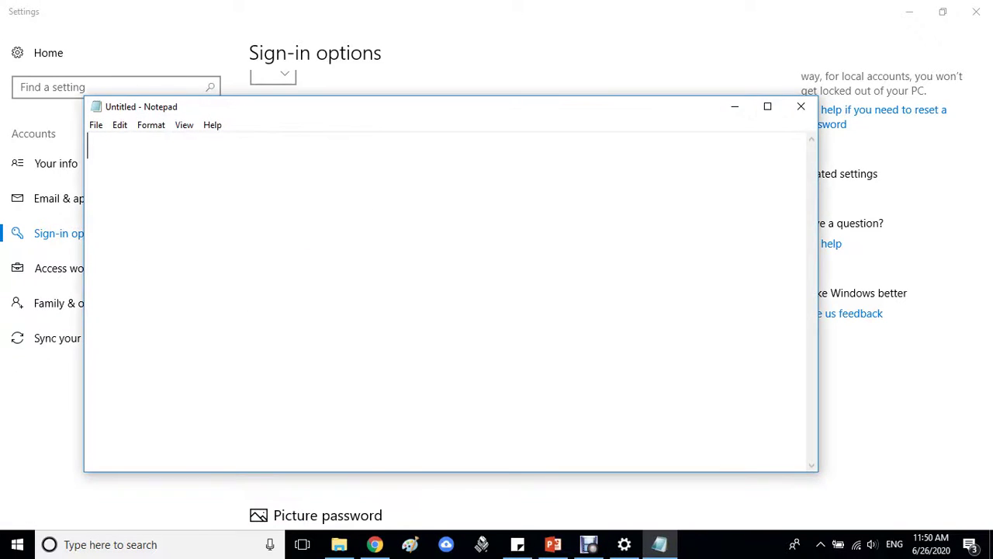
key(Return)
key(Return)
text(CTL)
key(BackSpace)
text(L + AL )
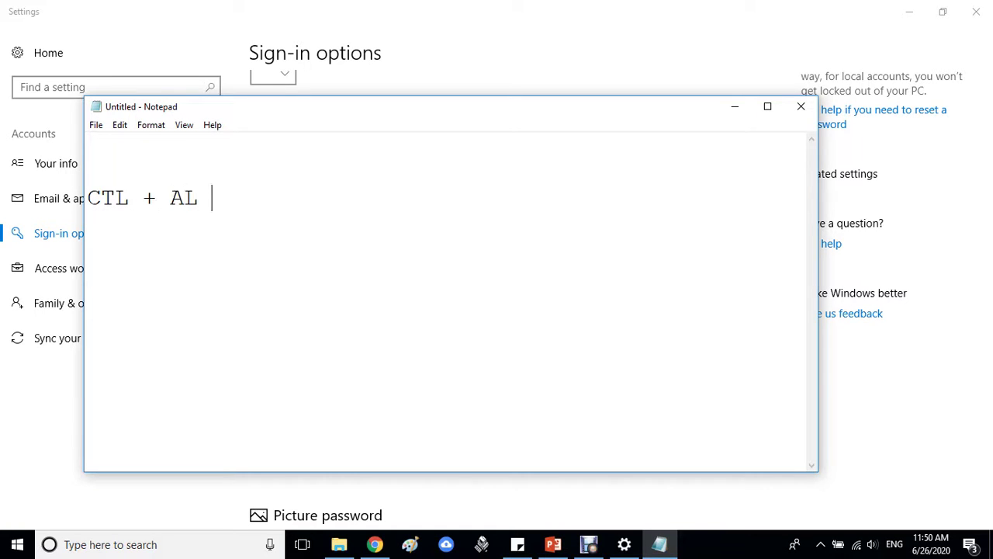
text(T)
key(BackSpace)
key(BackSpace)
text(T + DEL)
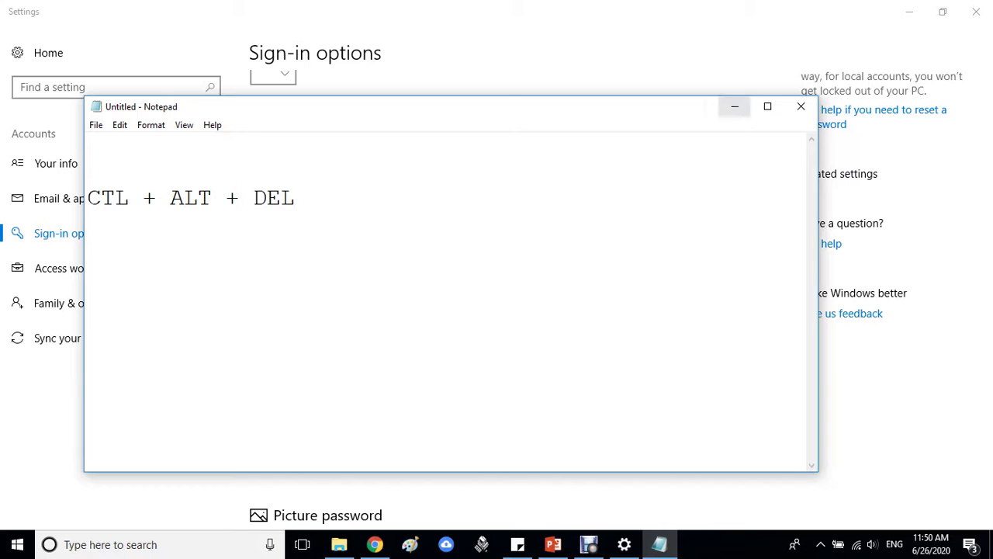
click(734, 107)
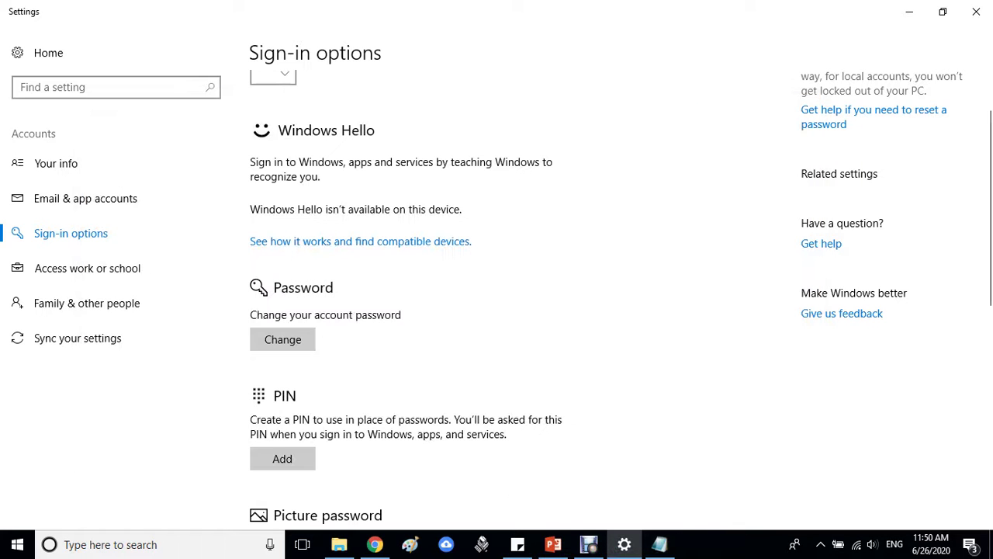
Add a six-digit sign-in PIN after verifying the account password with Caps Lock off
scroll(497, 310, down, 2)
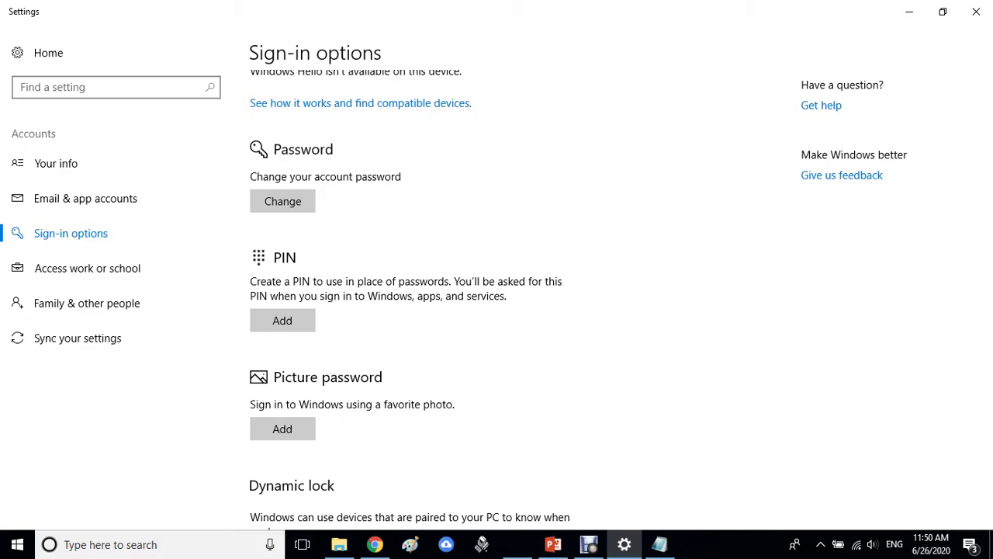
click(282, 320)
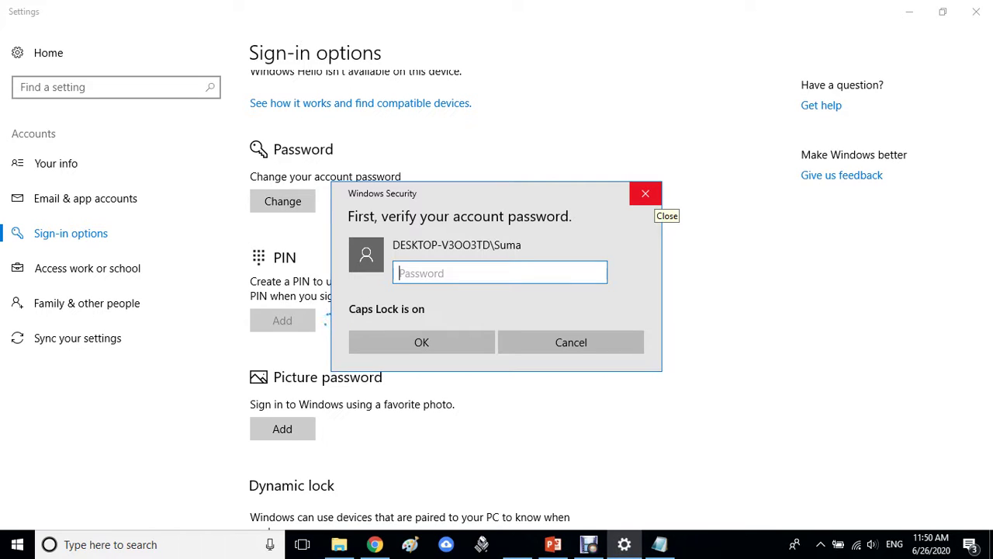
key(Caps_Lock)
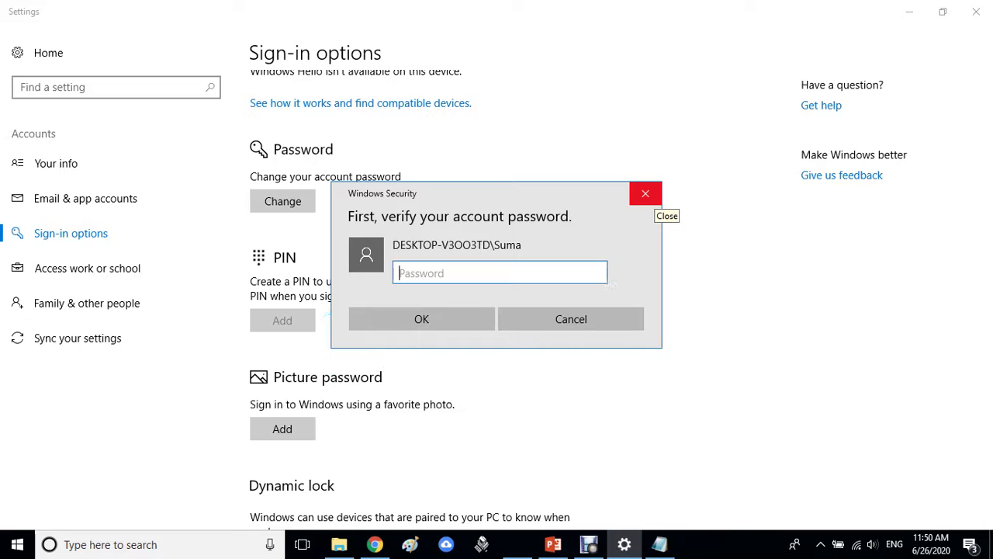
text(*********)
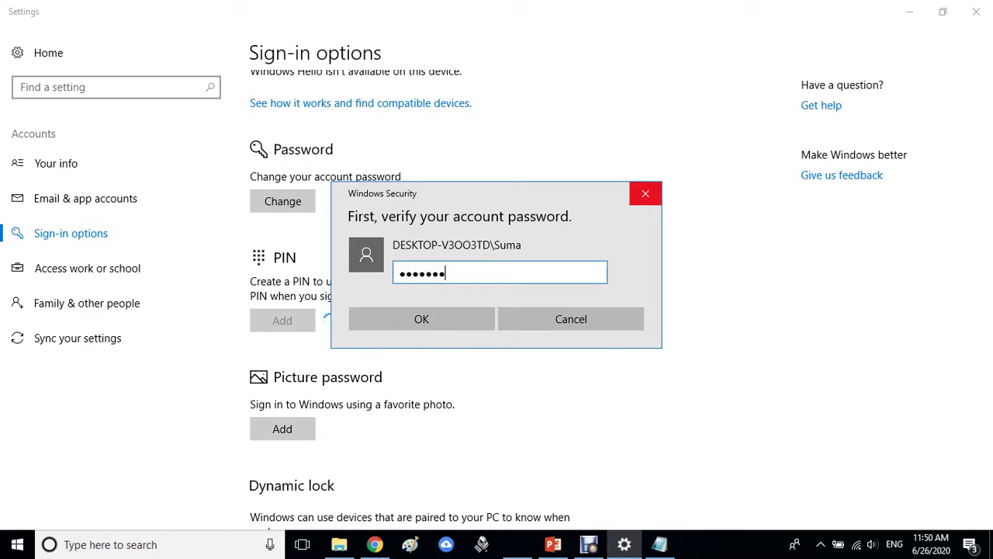
key(Return)
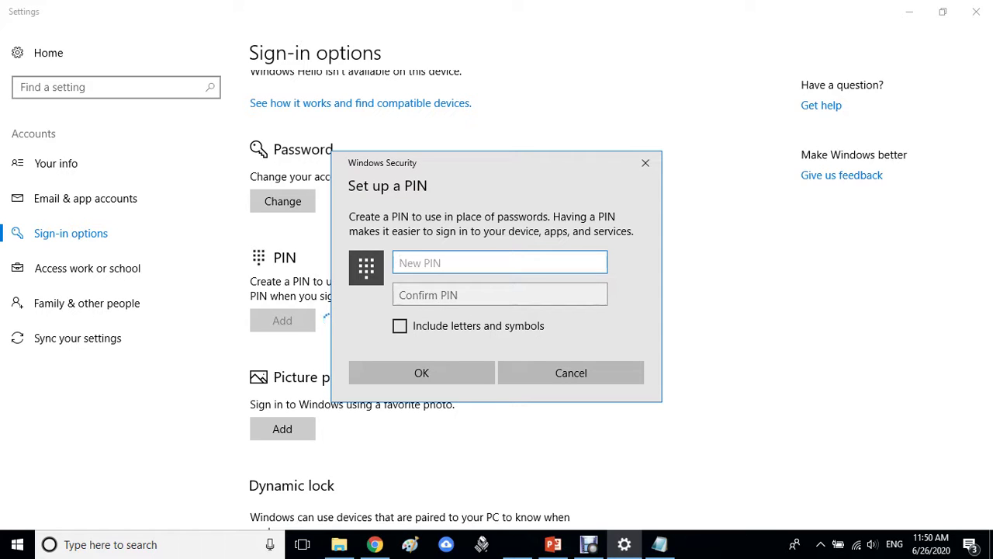
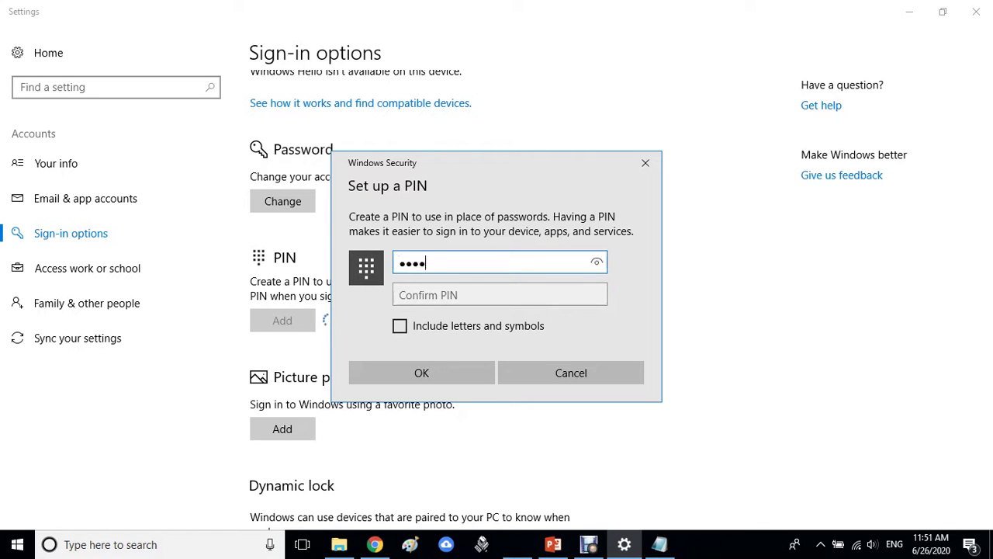
key(Tab)
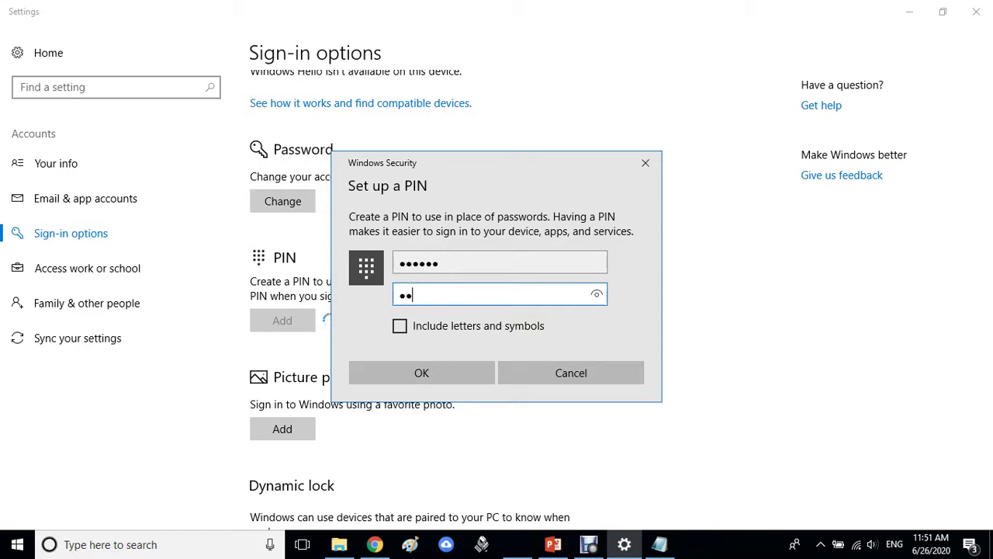
key(Return)
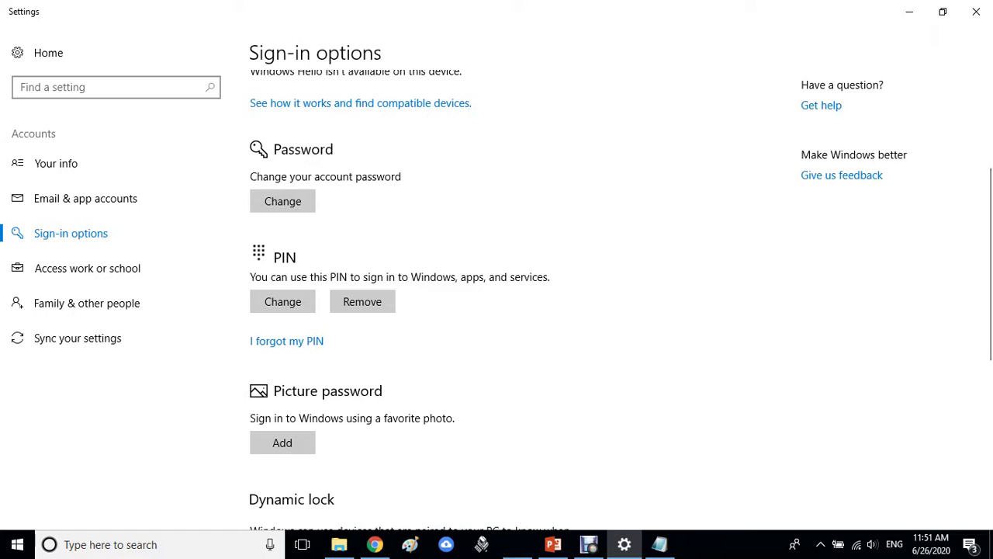
Lock the computer, sign back in, and return to the PIN section
key(super+l)
scroll(605, 294, down, 3)
scroll(496, 294, up, 3)
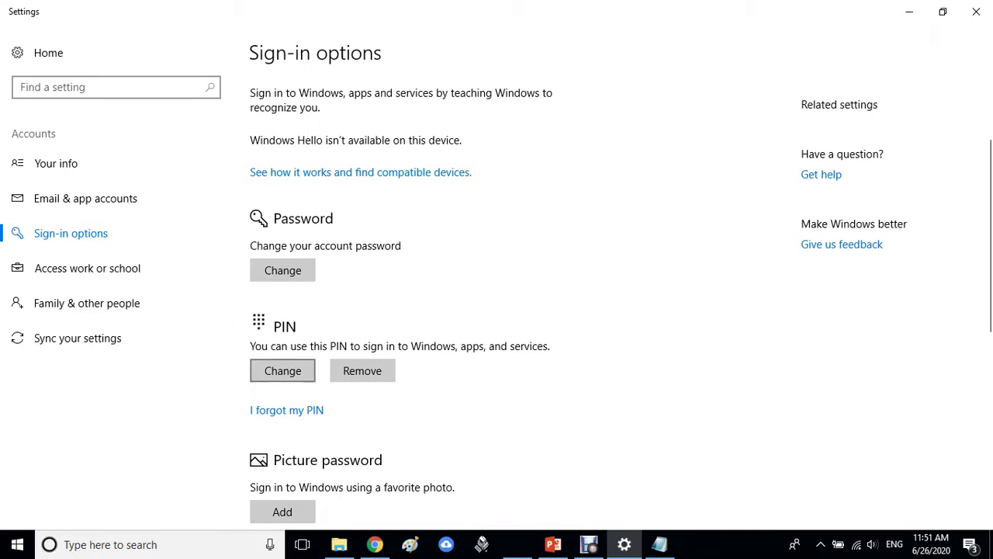
Remove the PIN, confirming the removal with the account password
click(362, 370)
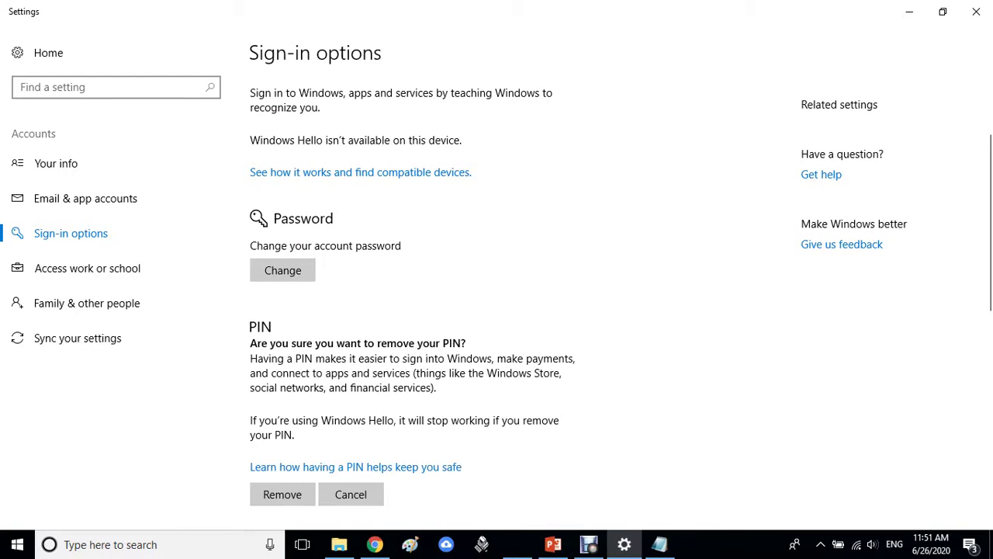
scroll(282, 355, down, 2)
click(282, 355)
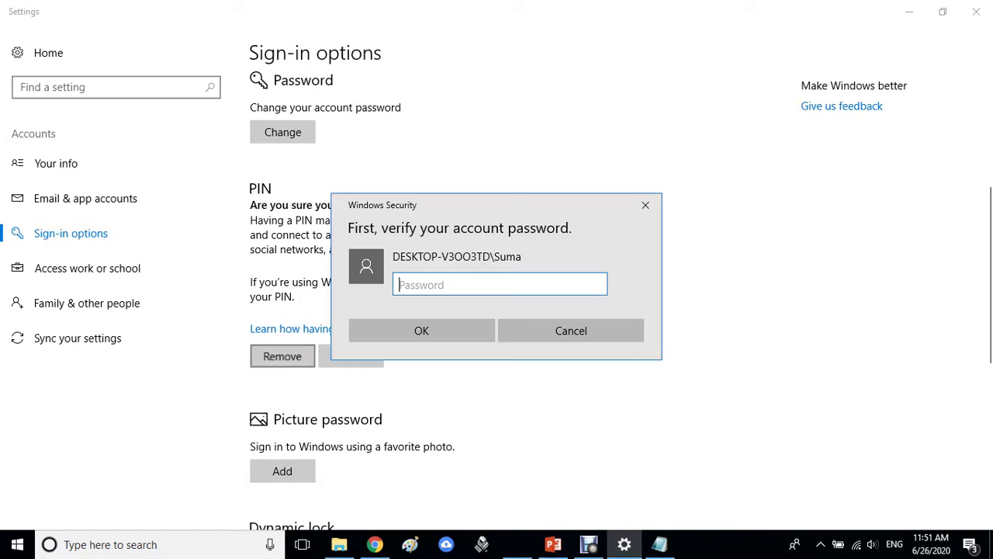
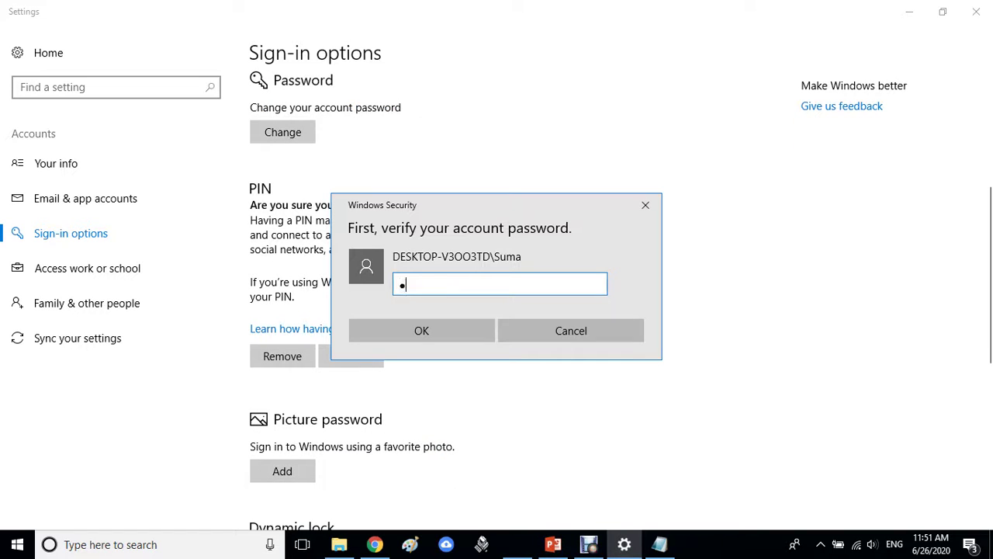
key(Return)
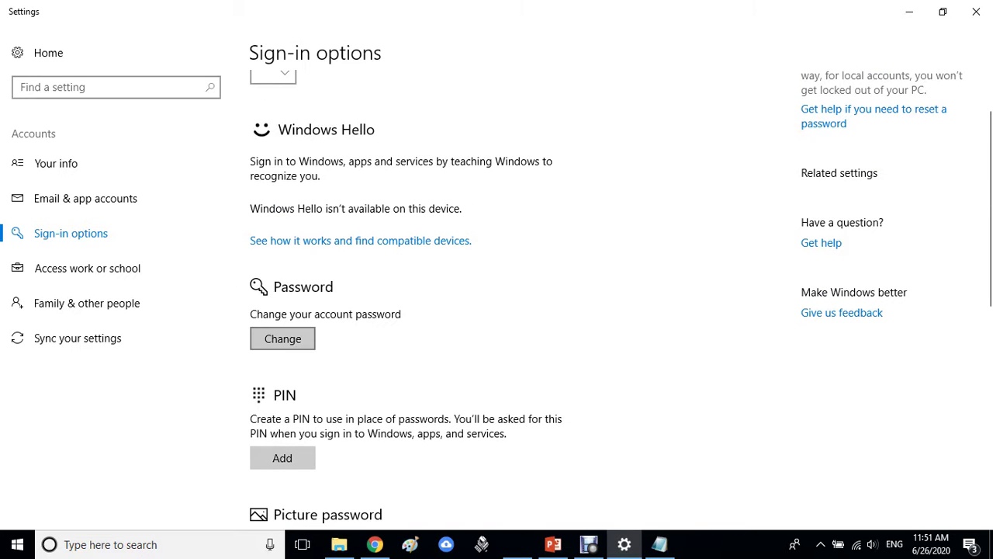
Cancel the password Change dialog, then set Require sign-in to Never from its dropdown
key(Return)
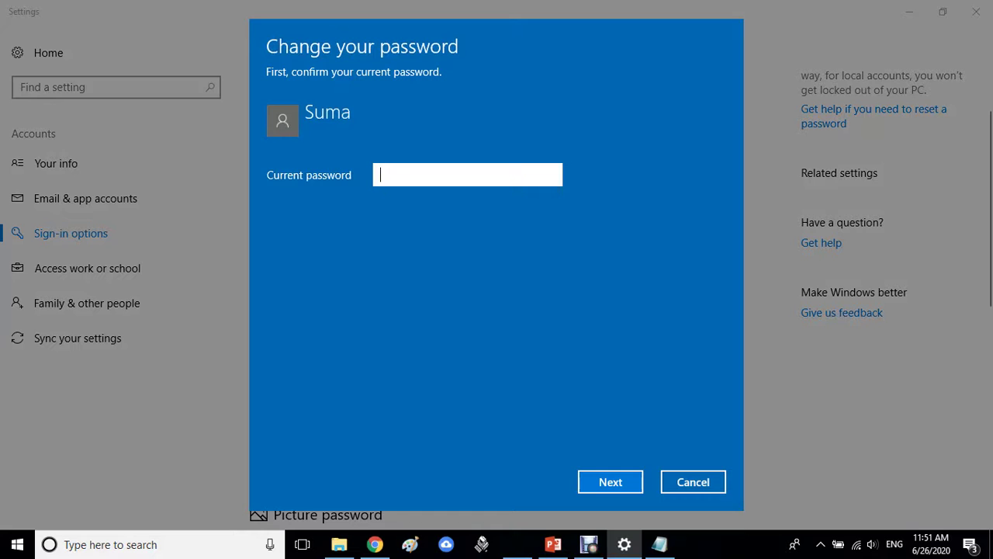
key(Escape)
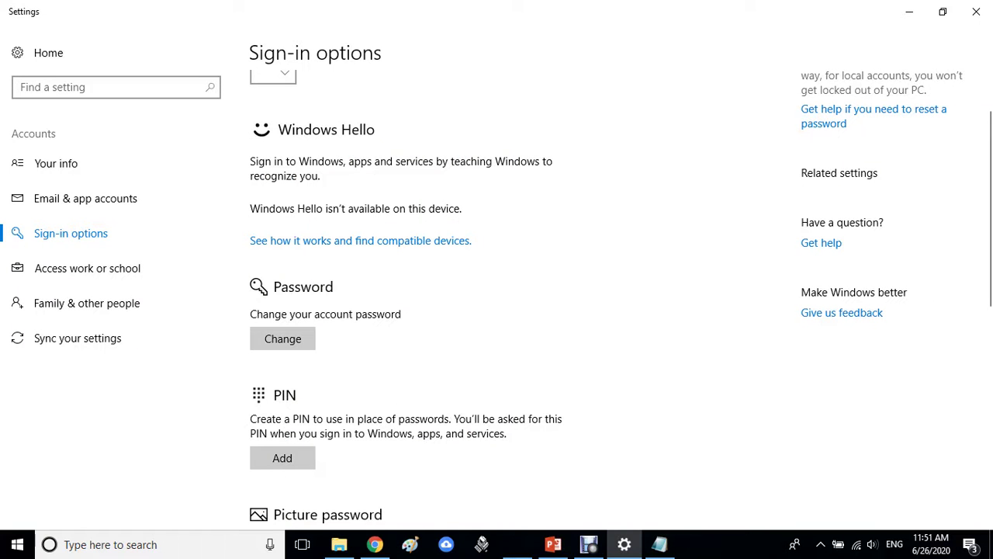
scroll(620, 298, up, 1)
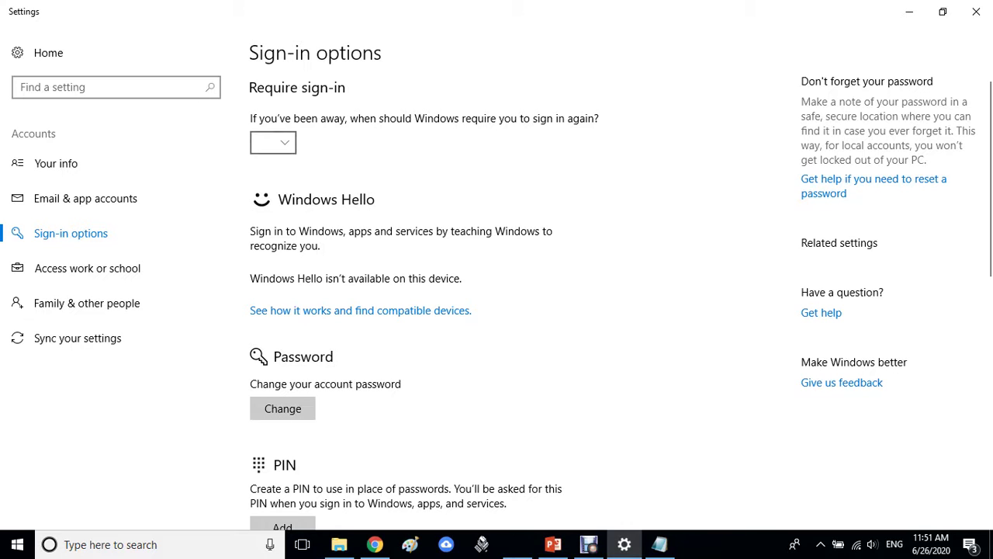
click(272, 142)
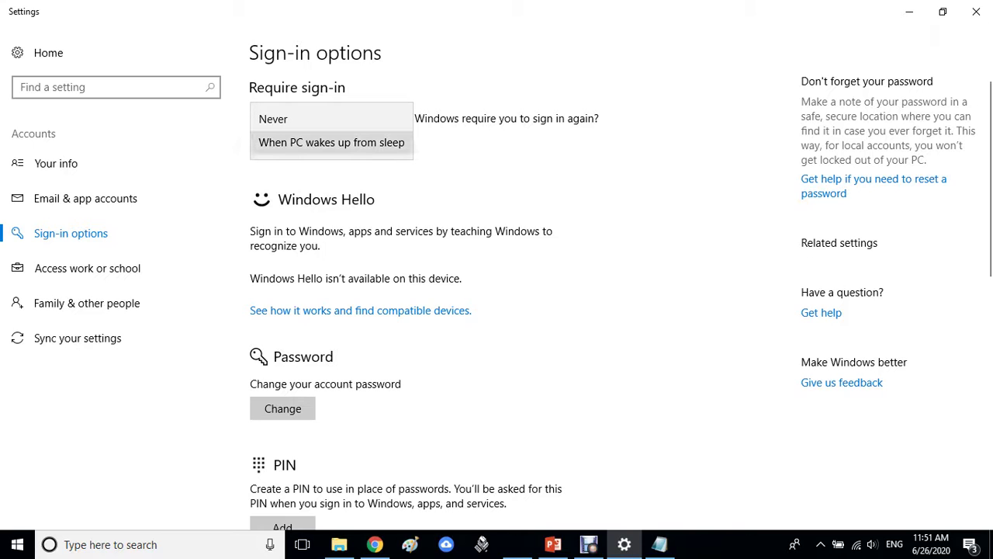
key(Escape)
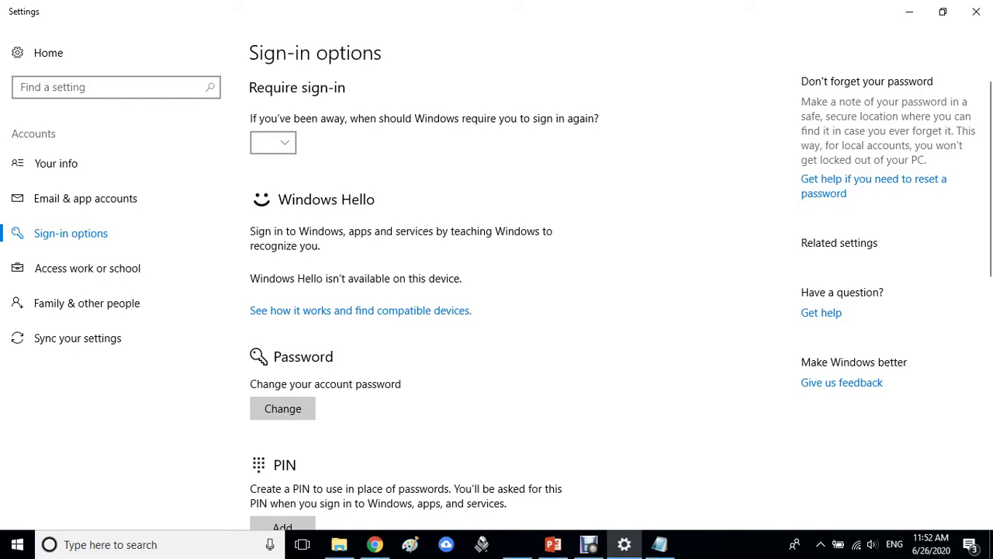
click(273, 142)
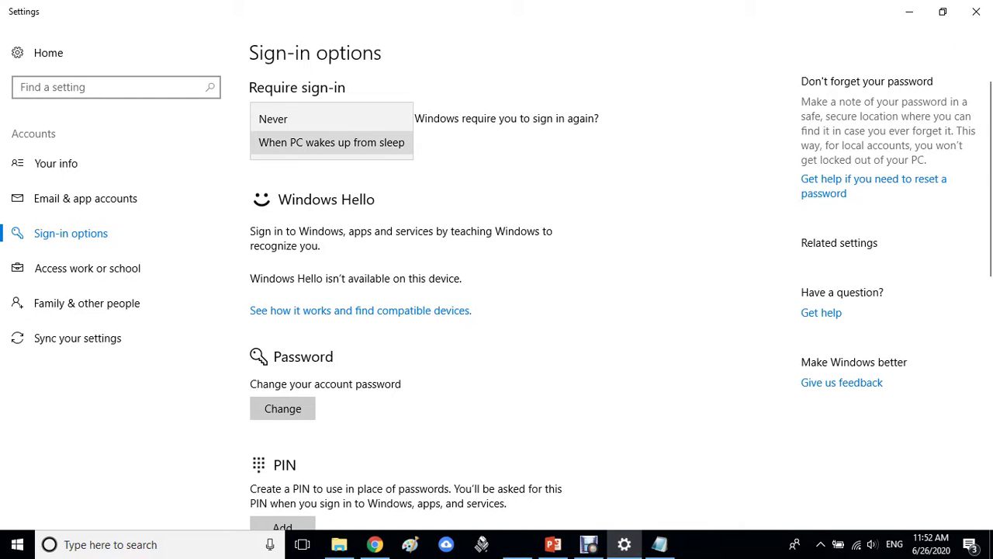
key(Up)
key(Return)
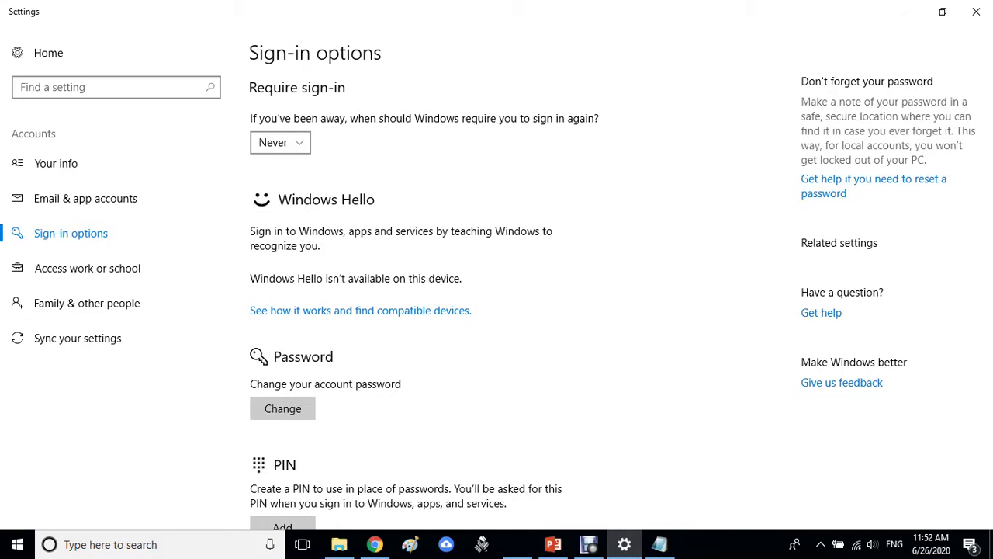
click(280, 142)
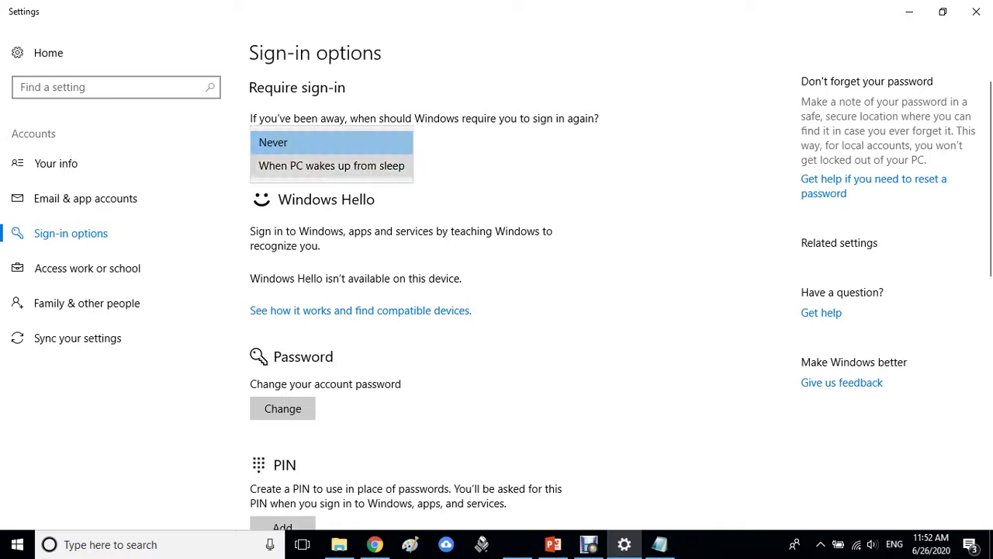
click(331, 165)
click(331, 142)
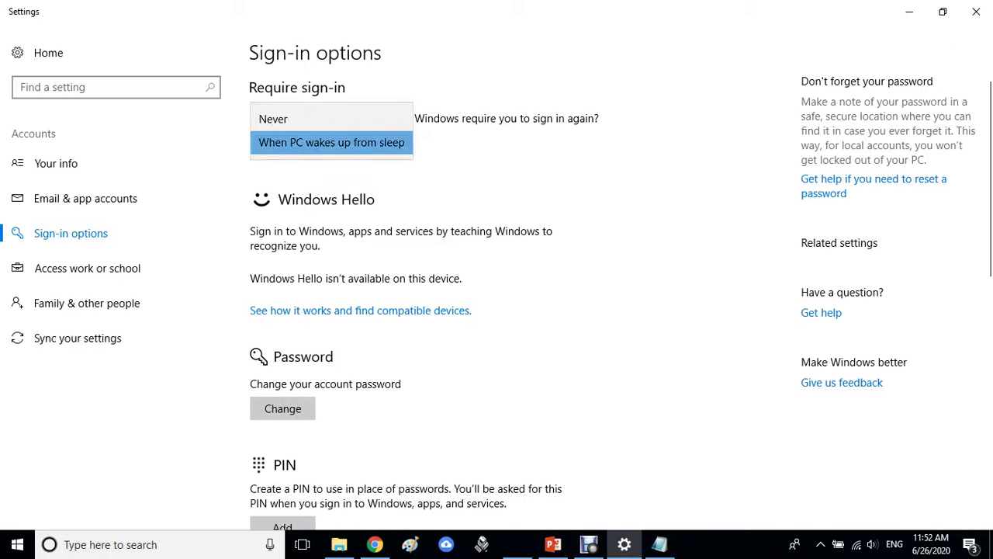
click(331, 142)
click(331, 142)
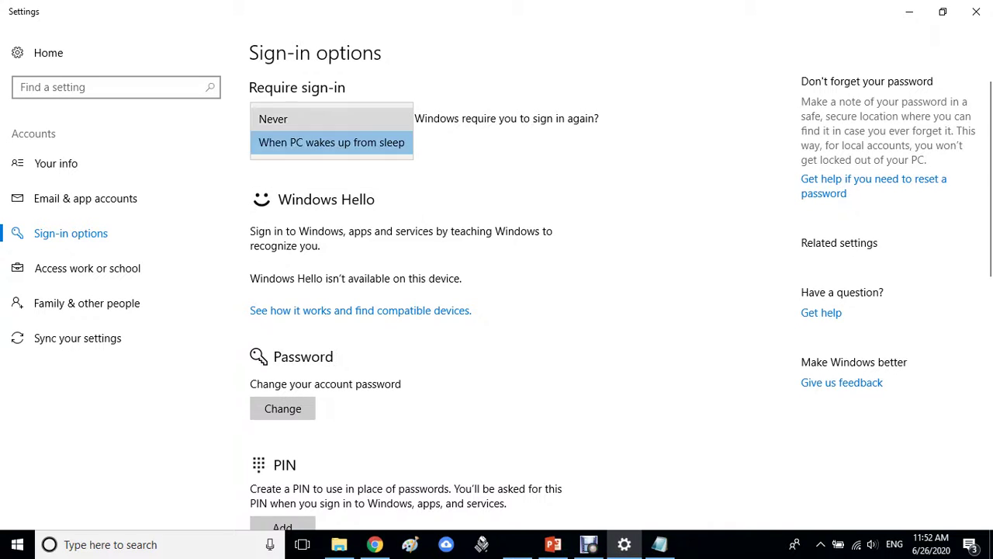
click(273, 119)
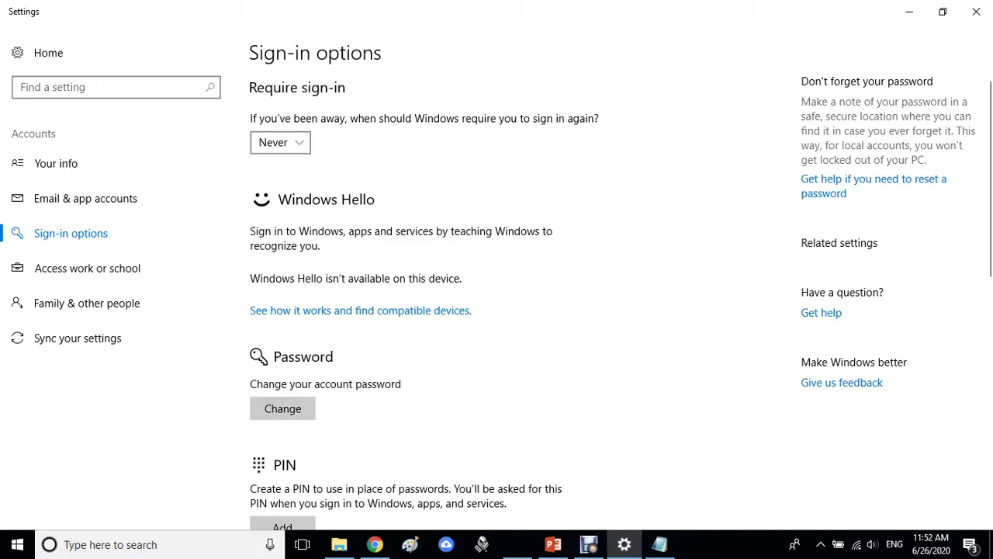
scroll(578, 302, down, 5)
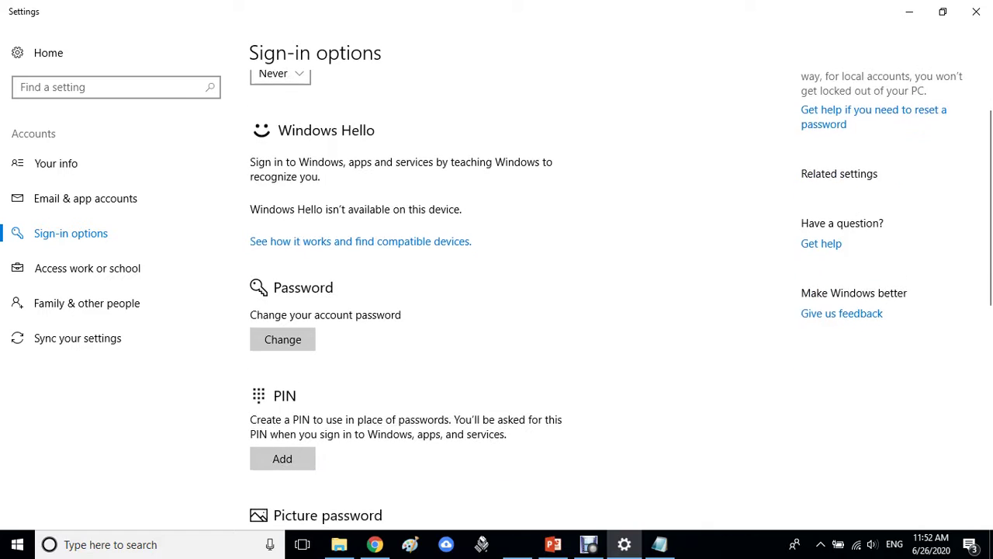
scroll(579, 302, up, 5)
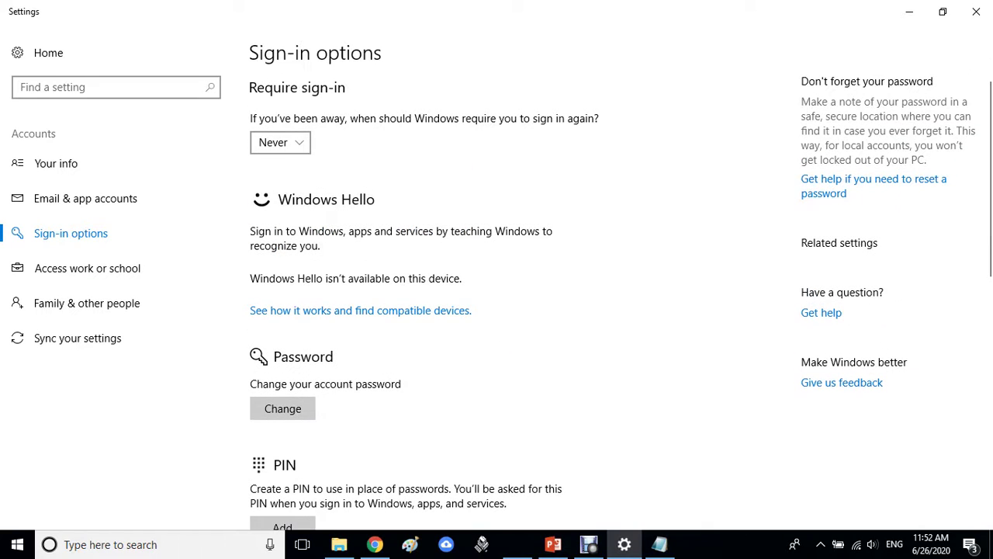